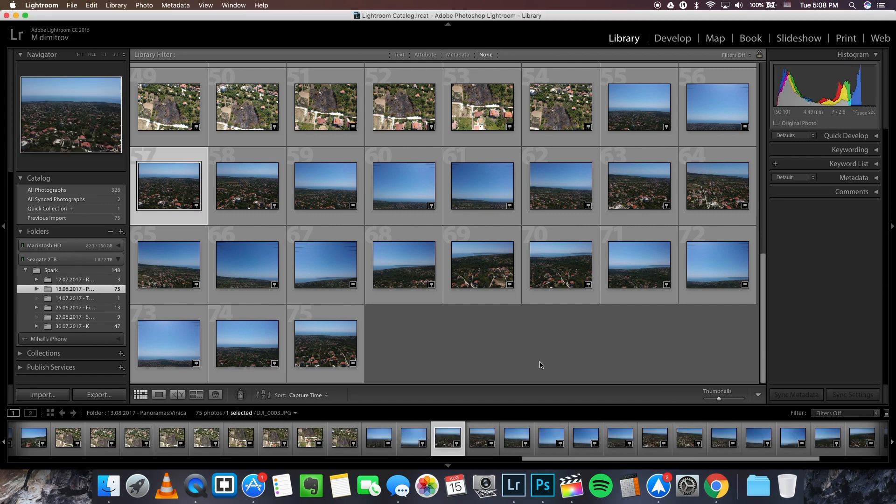
- Select the panorama source photos numbered 55 through 75 in the library grid
{"action": "left_click", "coordinate": [546, 362]}
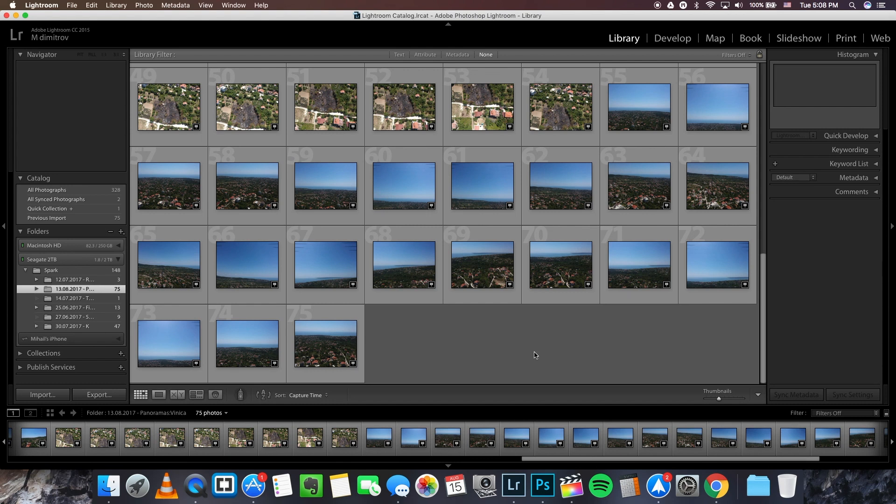
{"action": "left_click", "coordinate": [169, 187]}
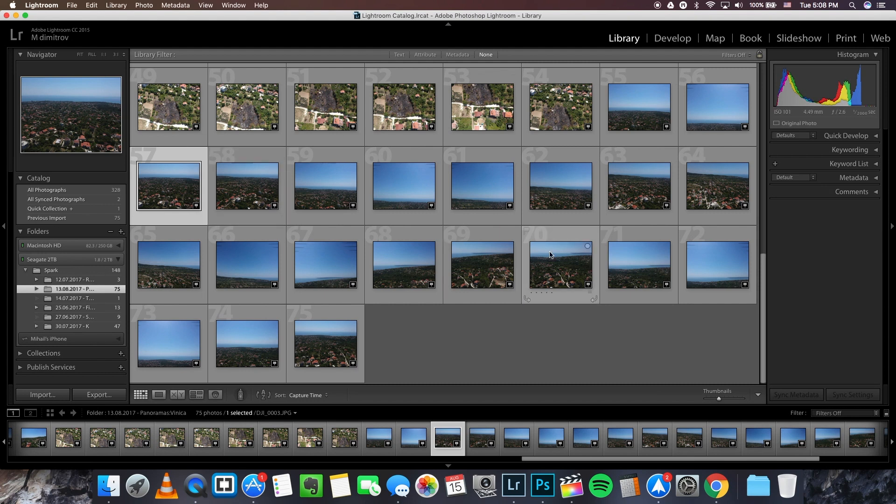
{"action": "left_click", "coordinate": [719, 279], "text": "shift"}
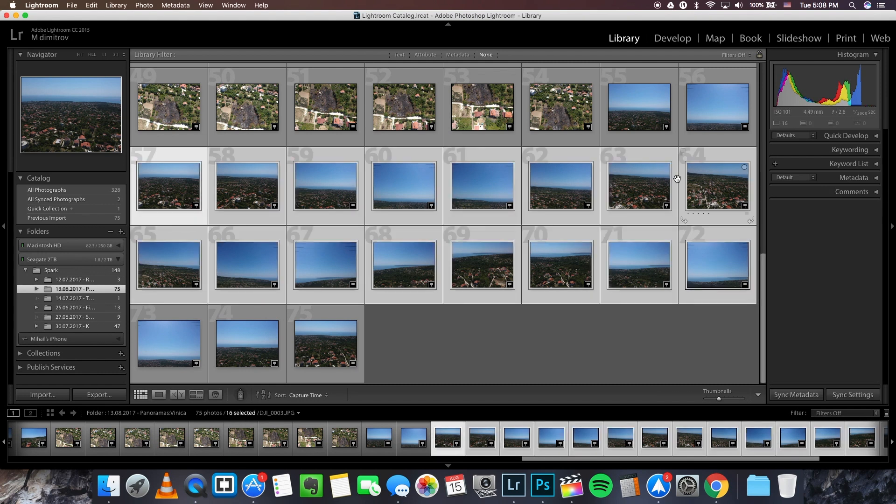
{"action": "left_click", "coordinate": [635, 117], "text": "super"}
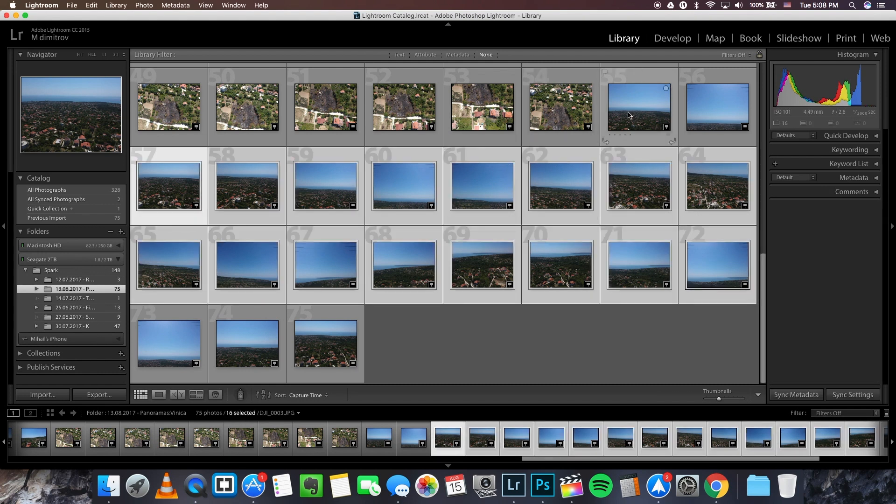
{"action": "left_click", "coordinate": [719, 110], "text": "super"}
{"action": "left_click", "coordinate": [176, 336], "text": "super"}
{"action": "left_click", "coordinate": [241, 332], "text": "super"}
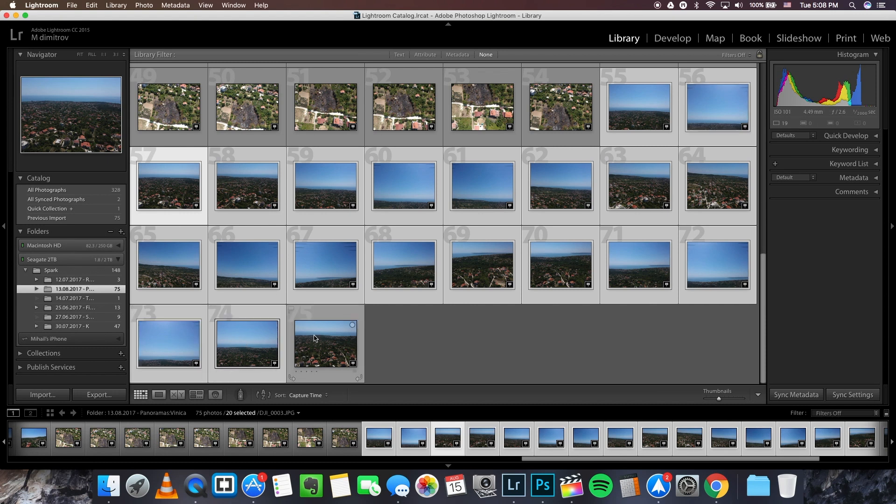
{"action": "left_click", "coordinate": [315, 338], "text": "super"}
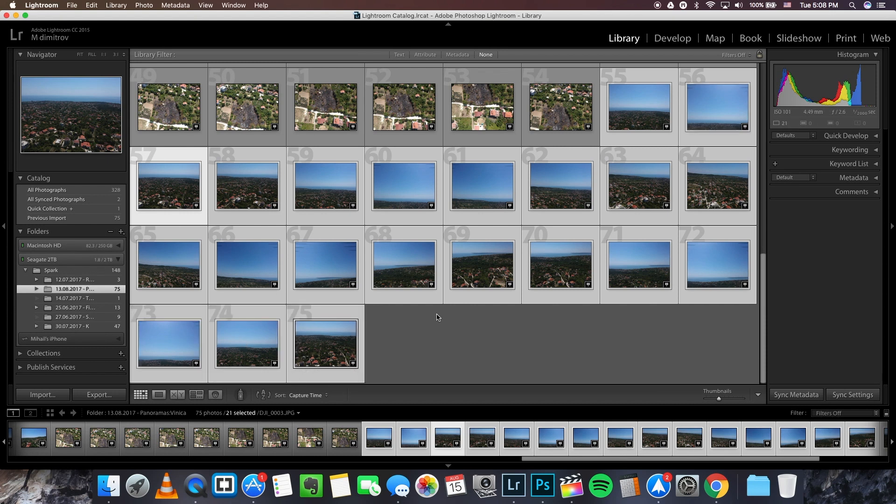
- Merge the selected photos into a panorama with Spherical projection and Auto Crop enabled, comparing the uncropped result first
{"action": "right_click", "coordinate": [399, 257]}
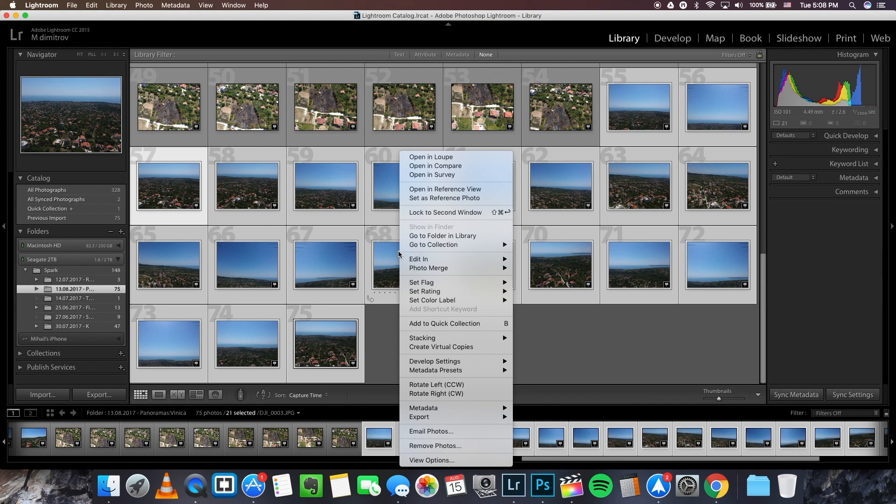
{"action": "mouse_move", "coordinate": [434, 270]}
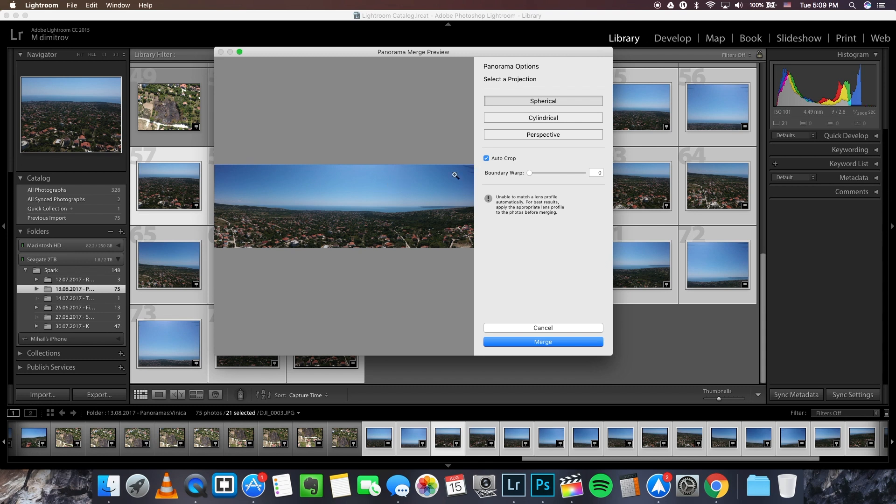
{"action": "left_click", "coordinate": [486, 159]}
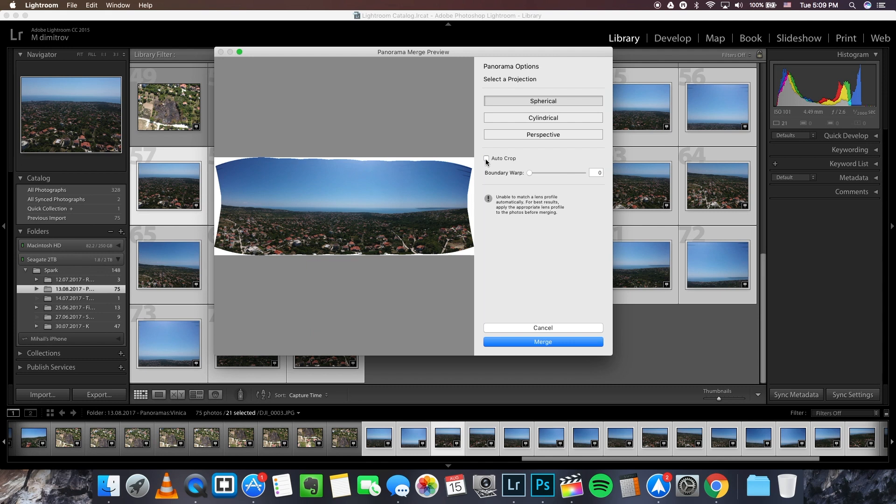
{"action": "left_click", "coordinate": [486, 159]}
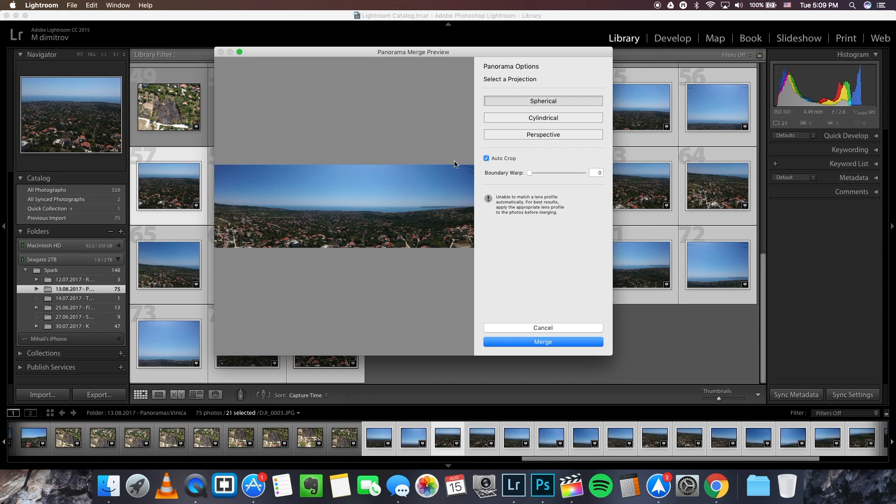
{"action": "left_click", "coordinate": [529, 345]}
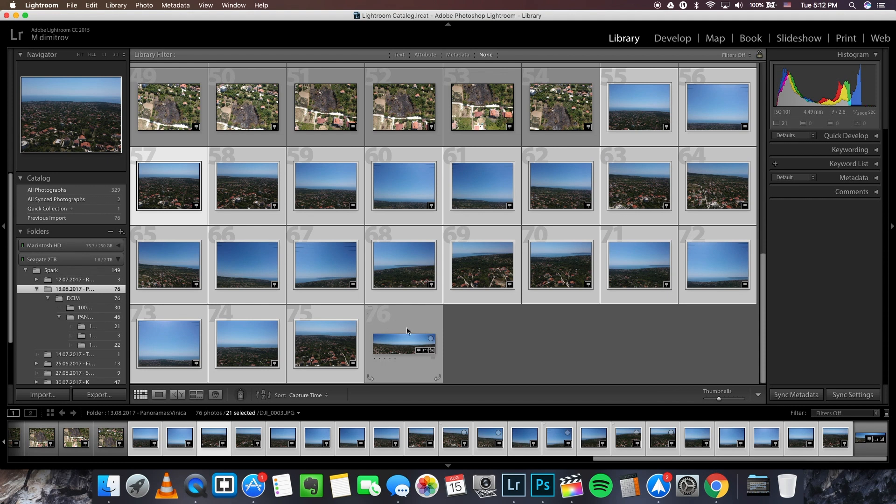
- Open the merged panorama in the Develop module and enable Remove Chromatic Aberration and Enable Profile Corrections
{"action": "left_click", "coordinate": [391, 345]}
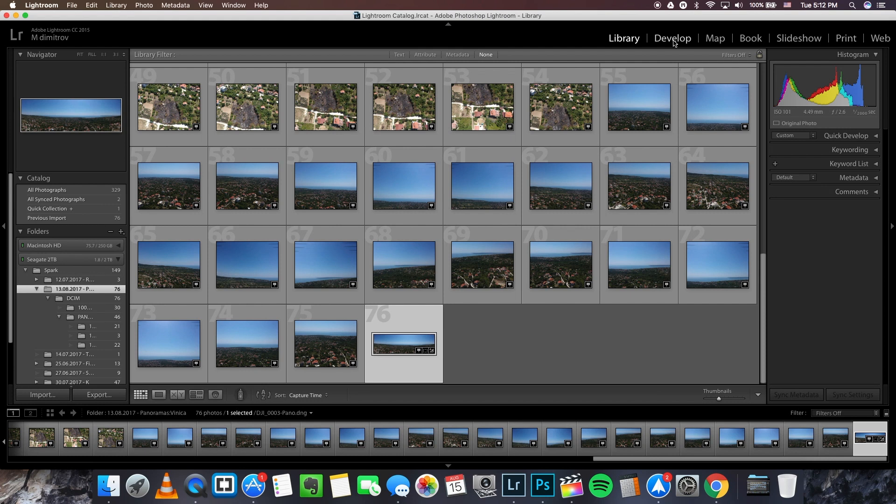
{"action": "left_click", "coordinate": [674, 40]}
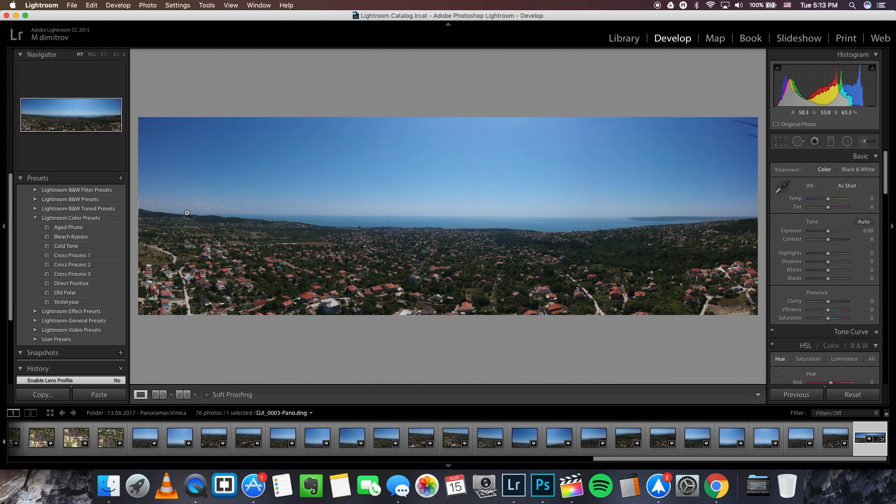
{"action": "scroll", "coordinate": [808, 262], "scroll_direction": "down", "scroll_amount": 1}
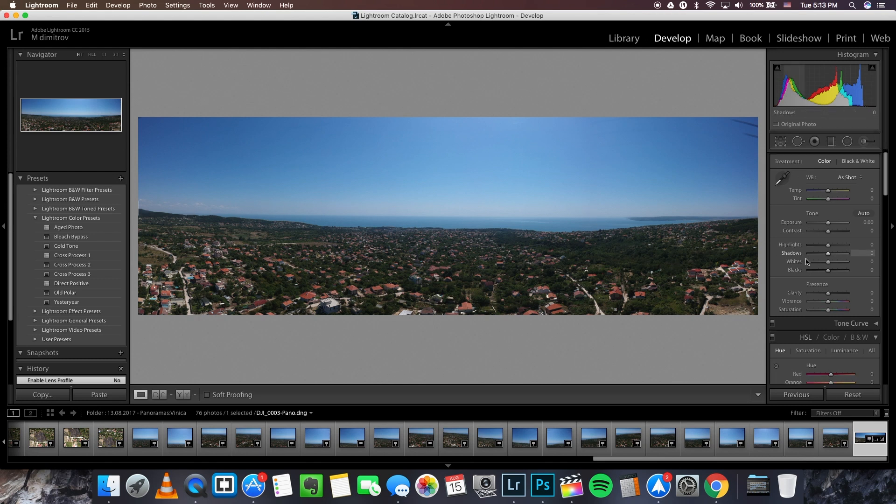
{"action": "scroll", "coordinate": [807, 259], "scroll_direction": "down", "scroll_amount": 10}
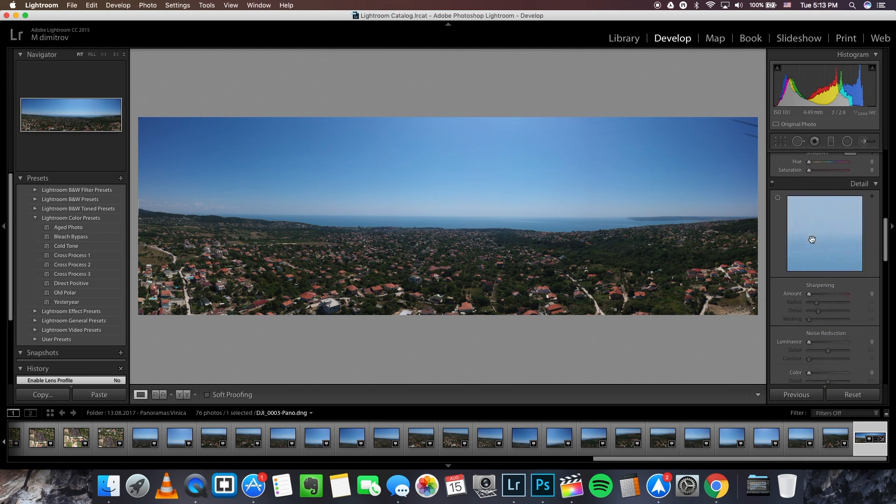
{"action": "scroll", "coordinate": [812, 239], "scroll_direction": "down", "scroll_amount": 5}
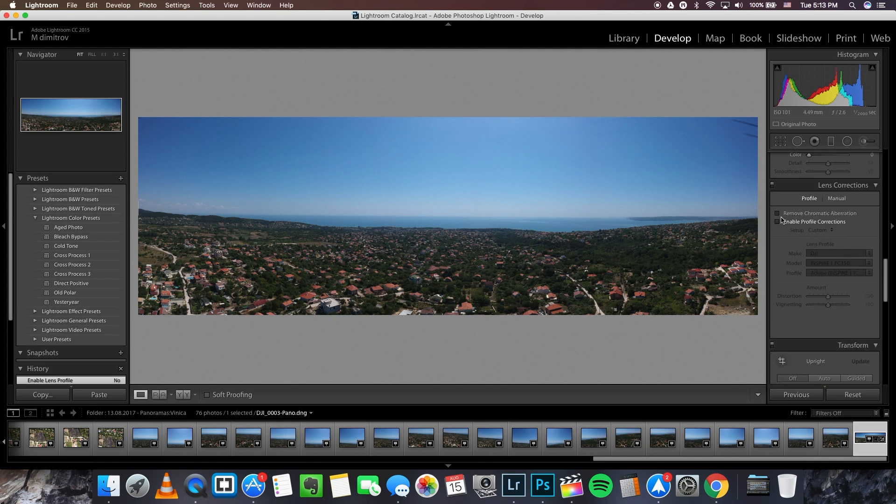
{"action": "left_click", "coordinate": [778, 215]}
{"action": "left_click", "coordinate": [778, 222]}
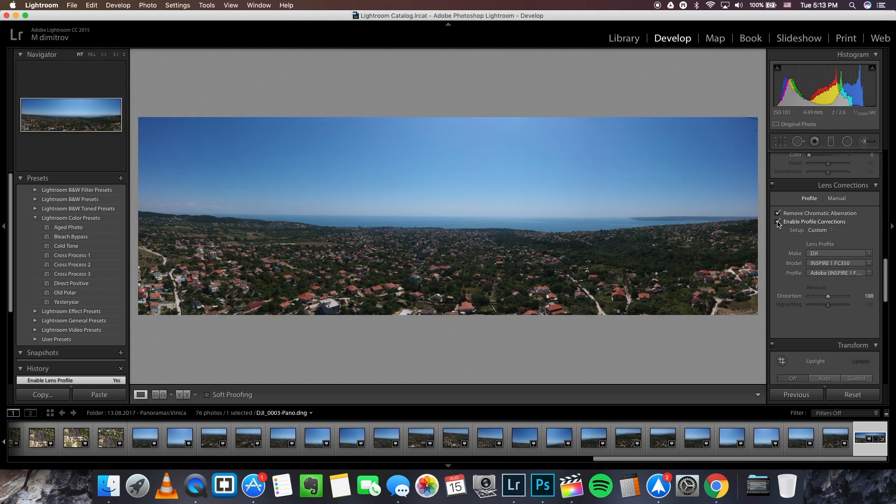
- Toggle the profile corrections off and on repeatedly to compare their effect on the panorama, ending with them enabled
{"action": "left_click", "coordinate": [778, 223]}
{"action": "left_click", "coordinate": [778, 222]}
{"action": "left_click", "coordinate": [778, 222]}
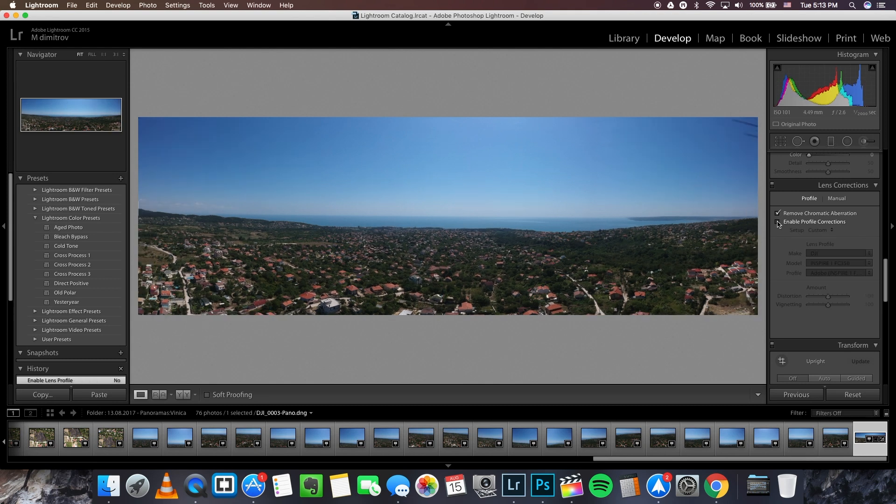
{"action": "left_click", "coordinate": [778, 222]}
{"action": "left_click", "coordinate": [778, 222]}
{"action": "left_click", "coordinate": [778, 222]}
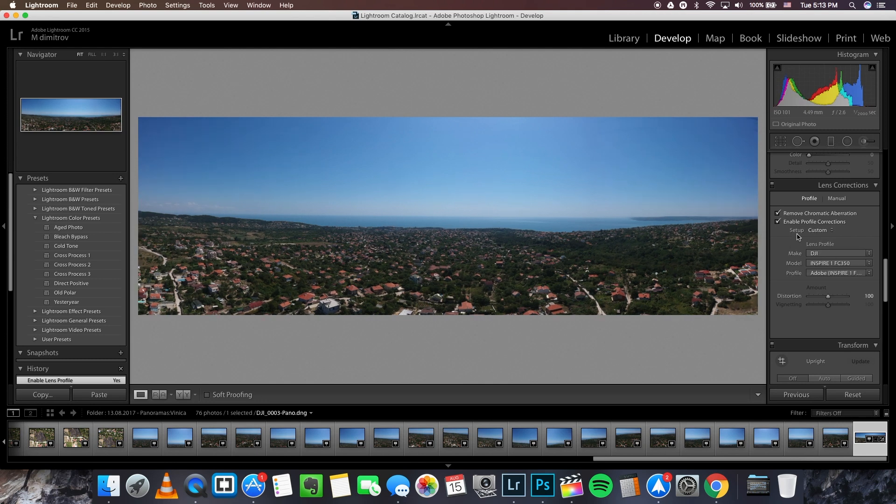
- Set the lens profile to make DJI and model DJI Mavic Pro FC220
{"action": "left_click", "coordinate": [820, 255]}
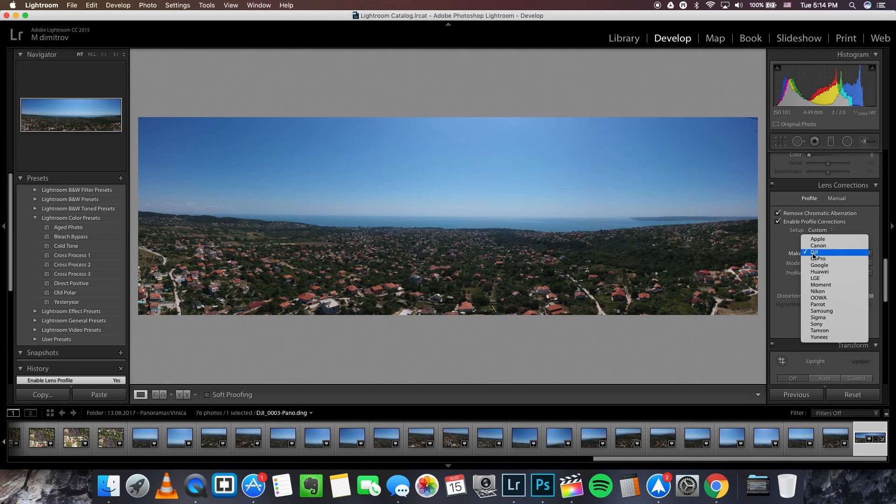
{"action": "left_click", "coordinate": [813, 254]}
{"action": "left_click", "coordinate": [831, 263]}
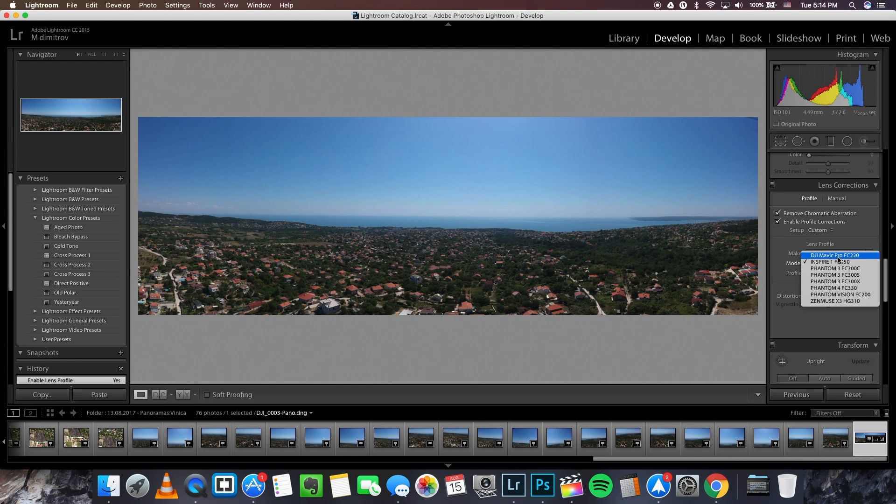
{"action": "left_click", "coordinate": [839, 257]}
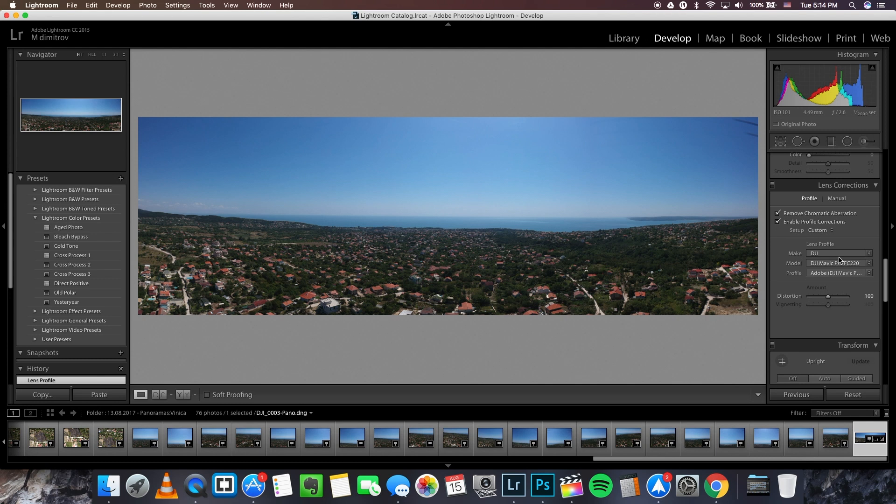
- Set the panorama's Exposure to -0.10 and Contrast to +15
{"action": "scroll", "coordinate": [815, 249], "scroll_direction": "up", "scroll_amount": 5}
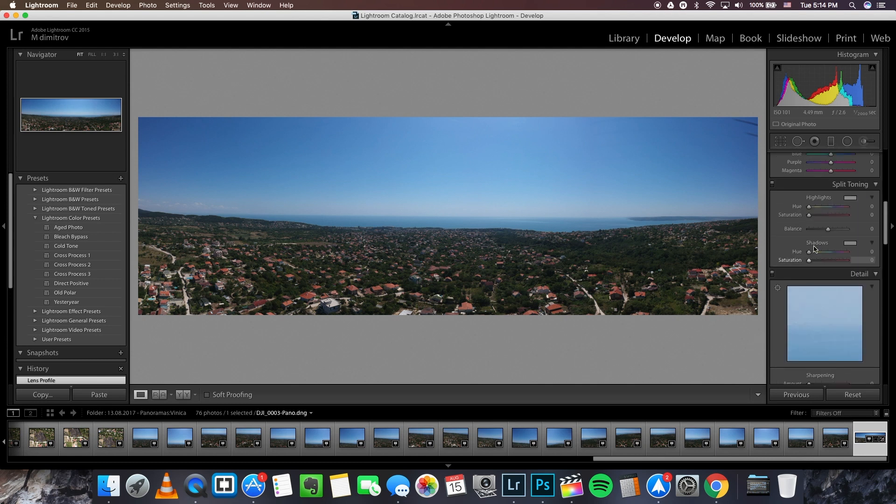
{"action": "scroll", "coordinate": [814, 249], "scroll_direction": "up", "scroll_amount": 6}
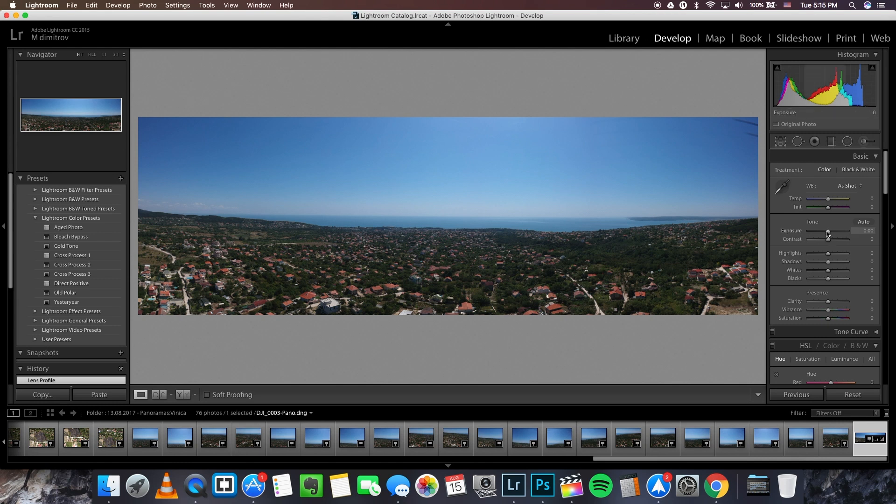
{"action": "left_click_drag", "start_coordinate": [828, 233], "coordinate": [827, 233]}
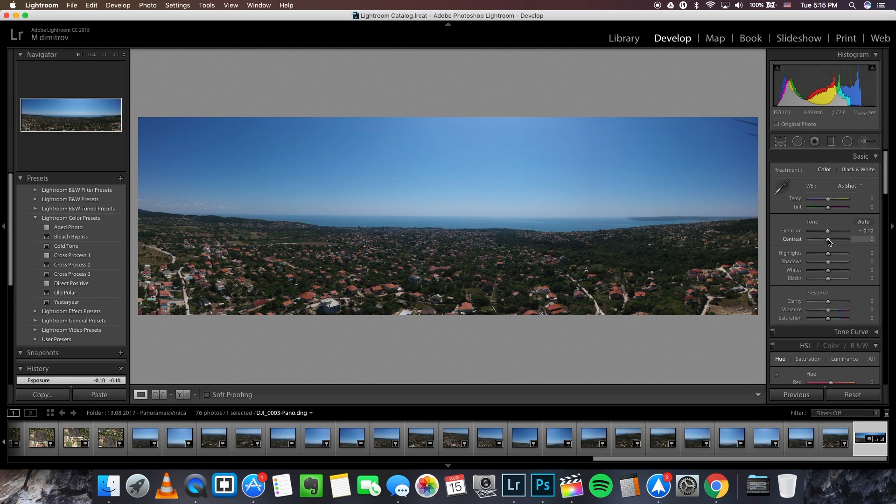
{"action": "left_click_drag", "start_coordinate": [829, 240], "coordinate": [830, 242]}
{"action": "left_click_drag", "start_coordinate": [832, 242], "coordinate": [833, 242]}
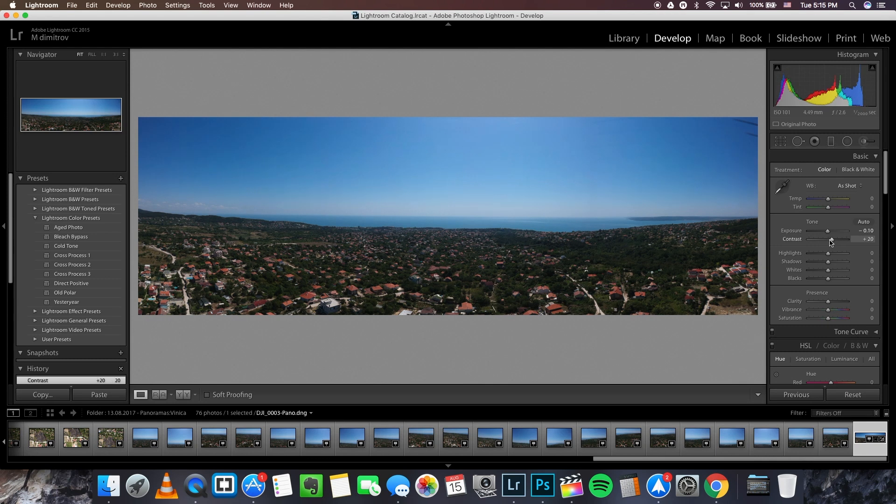
{"action": "left_click_drag", "start_coordinate": [833, 242], "coordinate": [833, 243]}
- Set the panorama's Highlights to 0, Shadows to +40, Whites to +19 and Blacks to +5
{"action": "mouse_move", "coordinate": [829, 255]}
{"action": "left_mouse_down"}
{"action": "mouse_move", "coordinate": [863, 254]}
{"action": "mouse_move", "coordinate": [778, 255]}
{"action": "mouse_move", "coordinate": [827, 256]}
{"action": "left_mouse_up"}
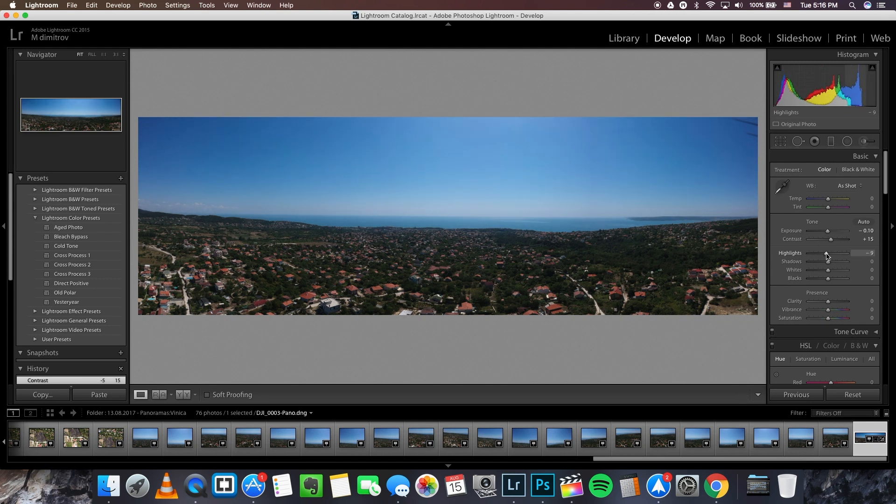
{"action": "left_click_drag", "start_coordinate": [827, 256], "coordinate": [828, 256]}
{"action": "mouse_move", "coordinate": [828, 255]}
{"action": "left_mouse_down"}
{"action": "mouse_move", "coordinate": [818, 262]}
{"action": "mouse_move", "coordinate": [847, 262]}
{"action": "mouse_move", "coordinate": [810, 262]}
{"action": "mouse_move", "coordinate": [857, 264]}
{"action": "mouse_move", "coordinate": [807, 259]}
{"action": "mouse_move", "coordinate": [836, 262]}
{"action": "left_mouse_up"}
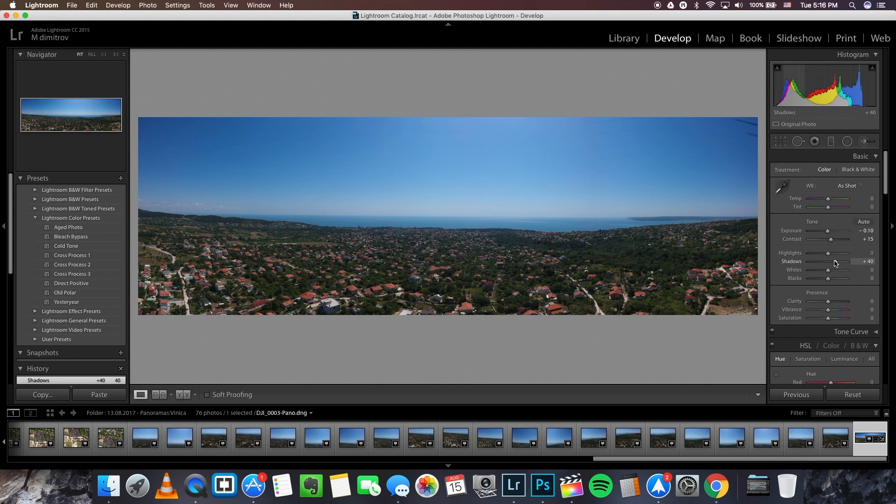
{"action": "mouse_move", "coordinate": [829, 271]}
{"action": "left_mouse_down"}
{"action": "mouse_move", "coordinate": [821, 273]}
{"action": "mouse_move", "coordinate": [839, 273]}
{"action": "mouse_move", "coordinate": [829, 279]}
{"action": "left_mouse_up"}
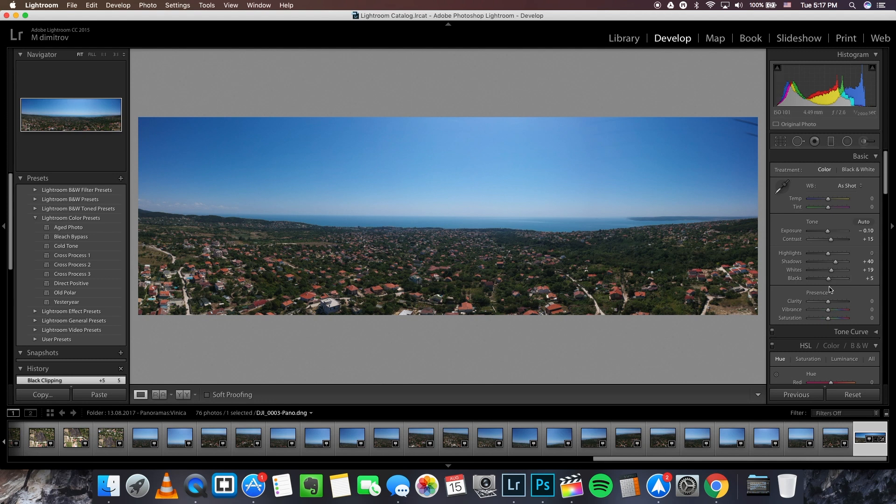
- Set the panorama's Clarity to +18, Vibrance to +16 and Saturation to +13
{"action": "mouse_move", "coordinate": [828, 303]}
{"action": "left_mouse_down"}
{"action": "mouse_move", "coordinate": [838, 307]}
{"action": "mouse_move", "coordinate": [814, 311]}
{"action": "left_mouse_up"}
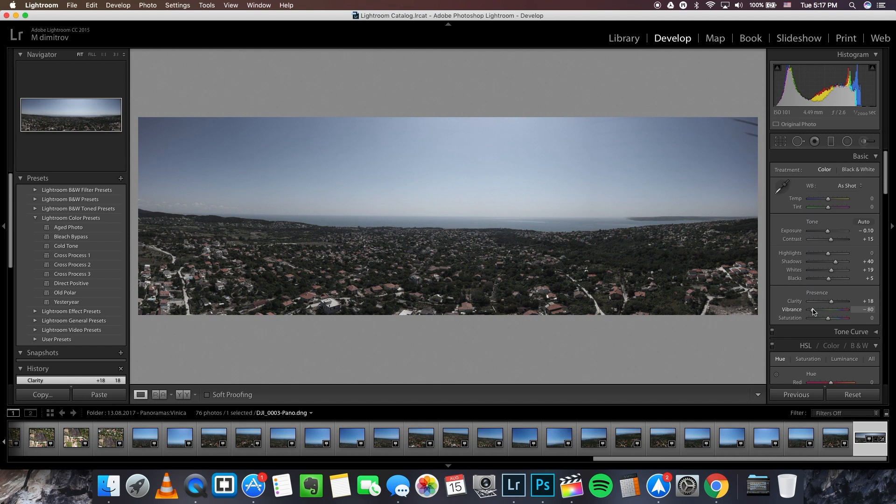
{"action": "left_click_drag", "start_coordinate": [813, 311], "coordinate": [834, 314]}
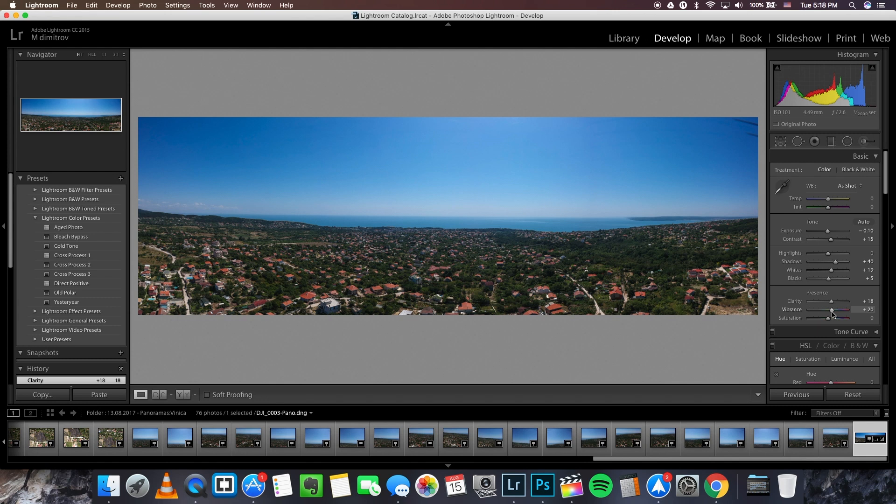
{"action": "left_click_drag", "start_coordinate": [834, 314], "coordinate": [833, 314]}
{"action": "scroll", "coordinate": [829, 291], "scroll_direction": "down", "scroll_amount": 1}
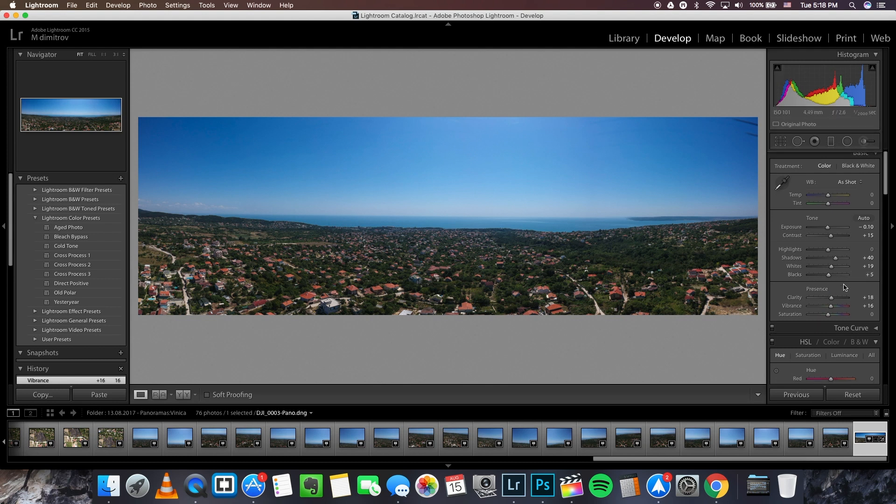
{"action": "scroll", "coordinate": [830, 280], "scroll_direction": "down", "scroll_amount": 5}
{"action": "mouse_move", "coordinate": [830, 253]}
{"action": "left_mouse_down"}
{"action": "mouse_move", "coordinate": [854, 257]}
{"action": "mouse_move", "coordinate": [832, 255]}
{"action": "left_mouse_up"}
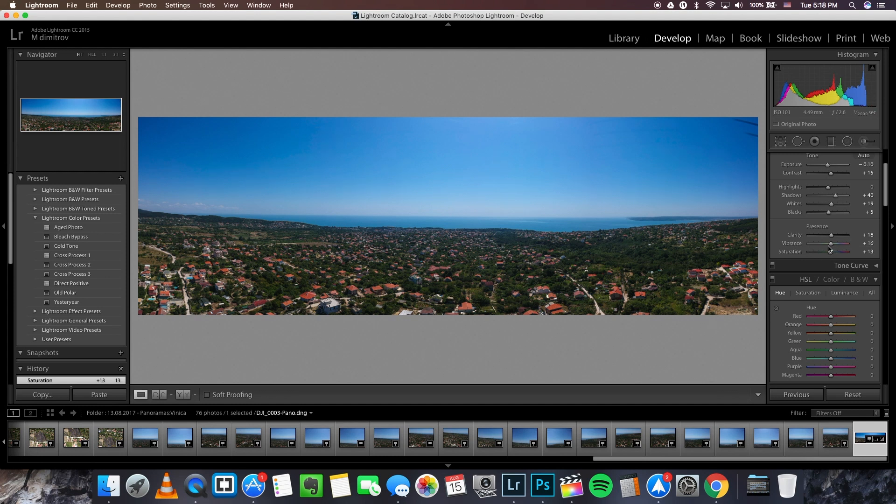
- Review the panorama's HSL, Split Toning, Detail and Lens Corrections settings
{"action": "scroll", "coordinate": [847, 243], "scroll_direction": "down", "scroll_amount": 10}
{"action": "scroll", "coordinate": [846, 189], "scroll_direction": "up", "scroll_amount": 2}
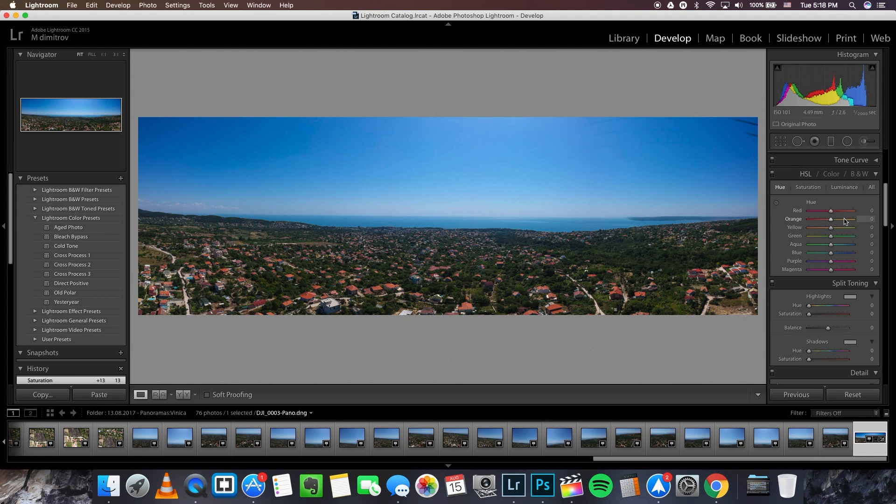
{"action": "scroll", "coordinate": [833, 217], "scroll_direction": "down", "scroll_amount": 3}
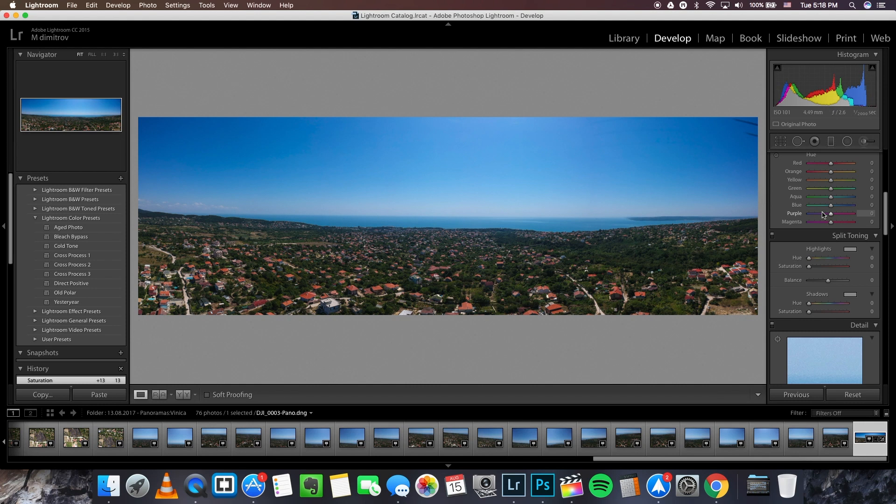
{"action": "scroll", "coordinate": [827, 215], "scroll_direction": "down", "scroll_amount": 2}
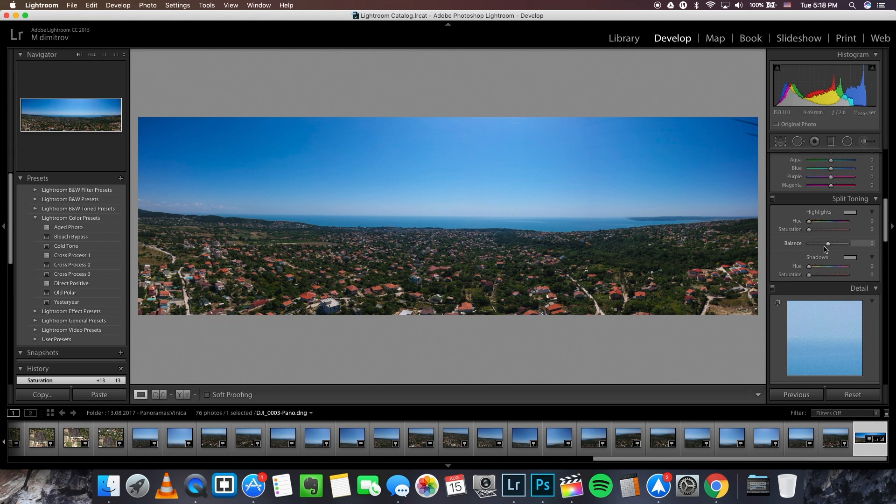
{"action": "scroll", "coordinate": [826, 250], "scroll_direction": "down", "scroll_amount": 6}
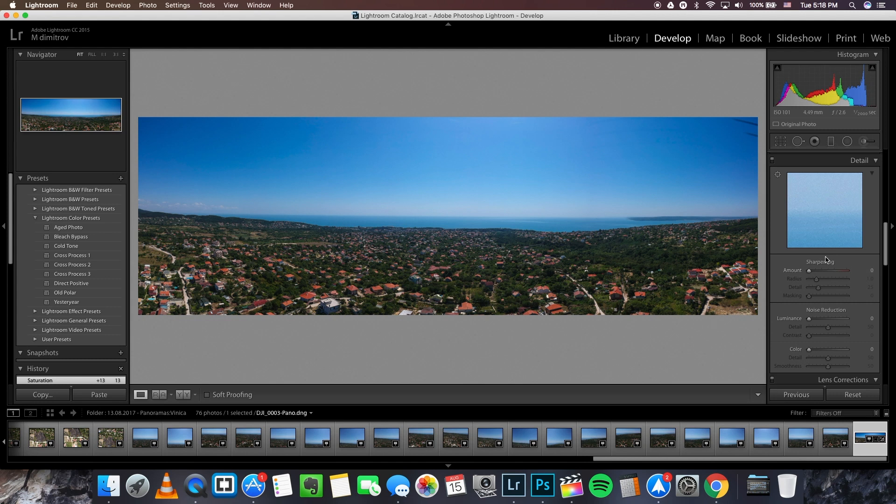
{"action": "scroll", "coordinate": [826, 258], "scroll_direction": "down", "scroll_amount": 7}
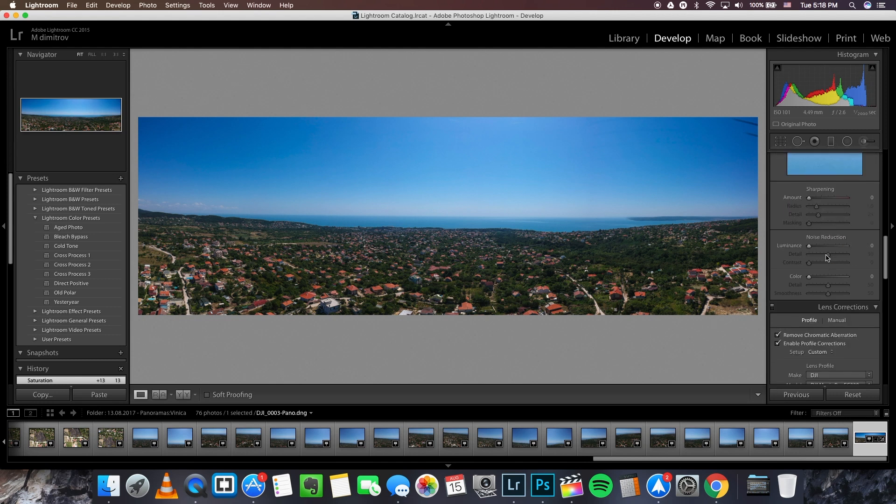
{"action": "scroll", "coordinate": [826, 257], "scroll_direction": "down", "scroll_amount": 2}
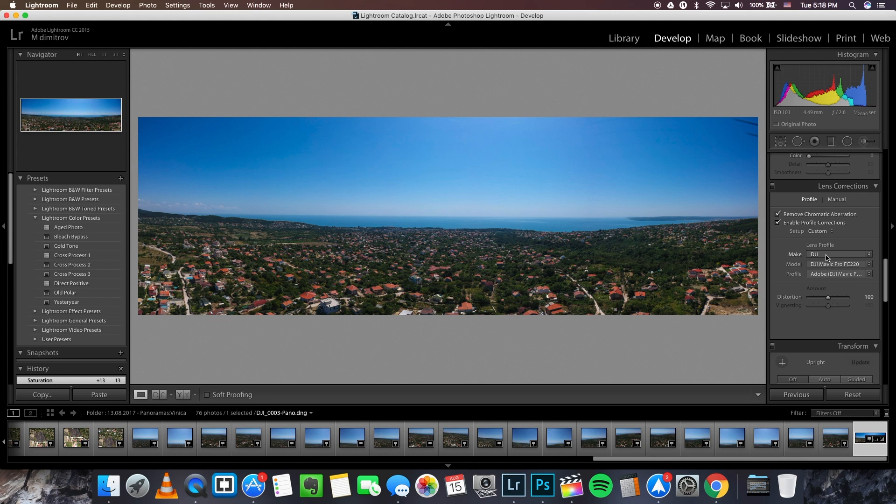
{"action": "scroll", "coordinate": [826, 257], "scroll_direction": "down", "scroll_amount": 8}
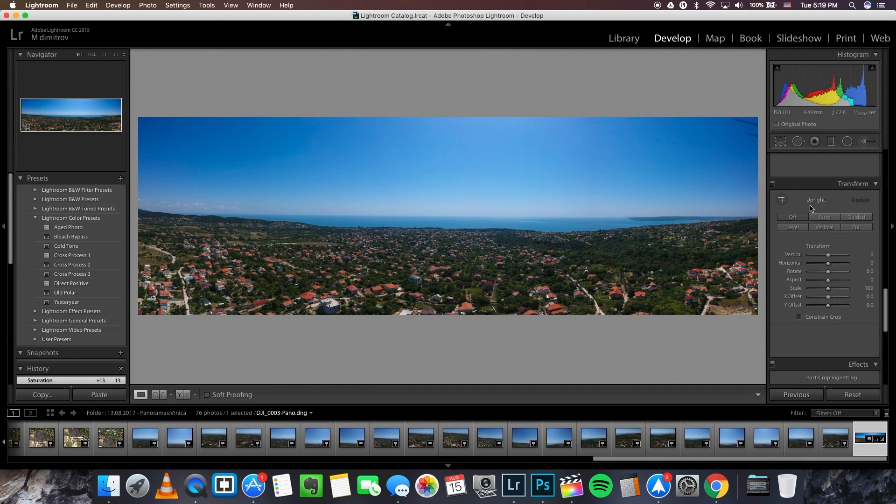
- Compare the panorama's horizon with the Upright perspective correction switched between Auto and Off
{"action": "left_click", "coordinate": [820, 216]}
{"action": "left_click", "coordinate": [793, 217]}
{"action": "left_click", "coordinate": [822, 221]}
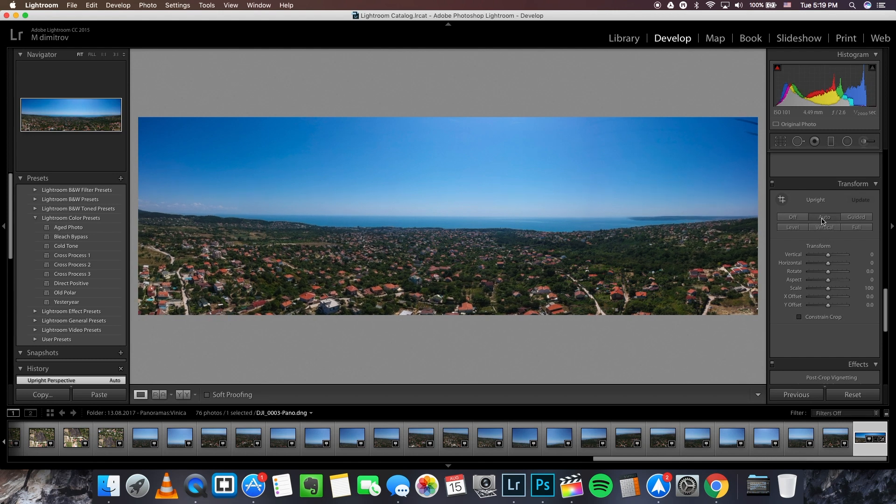
{"action": "left_click", "coordinate": [793, 218]}
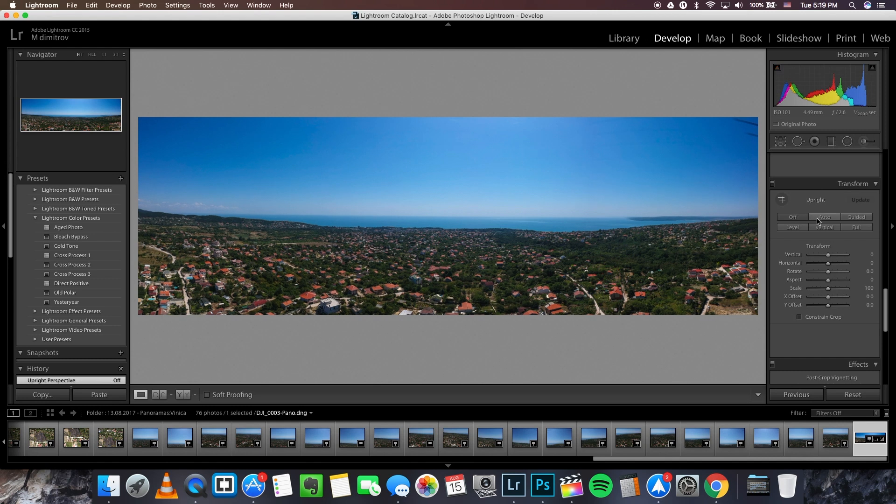
{"action": "left_click", "coordinate": [820, 221]}
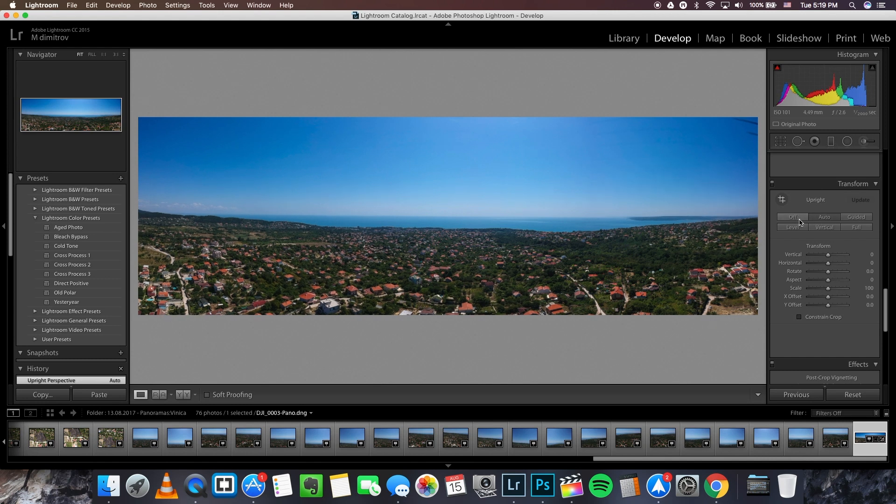
{"action": "left_click", "coordinate": [795, 219]}
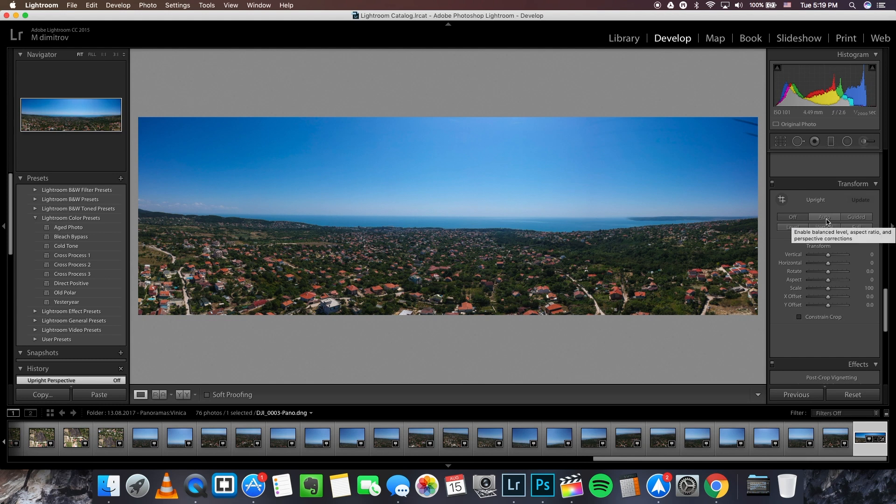
{"action": "left_click", "coordinate": [825, 218]}
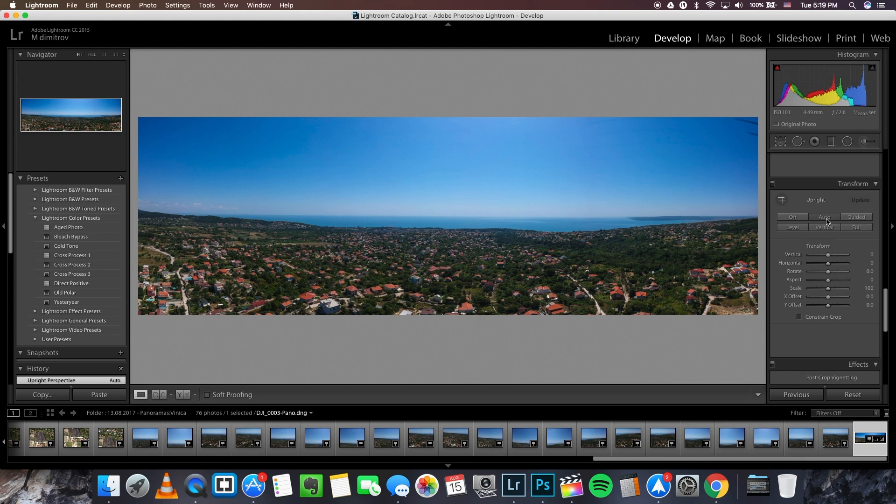
{"action": "left_click", "coordinate": [798, 219]}
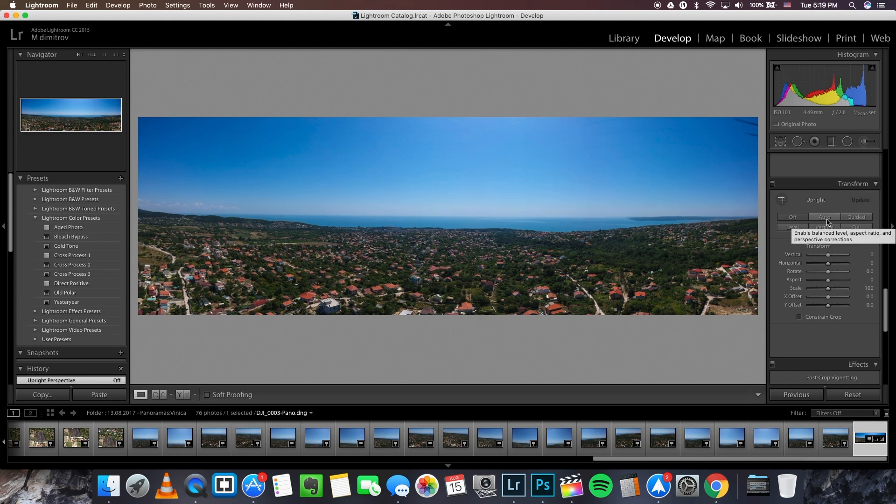
{"action": "left_click", "coordinate": [825, 218]}
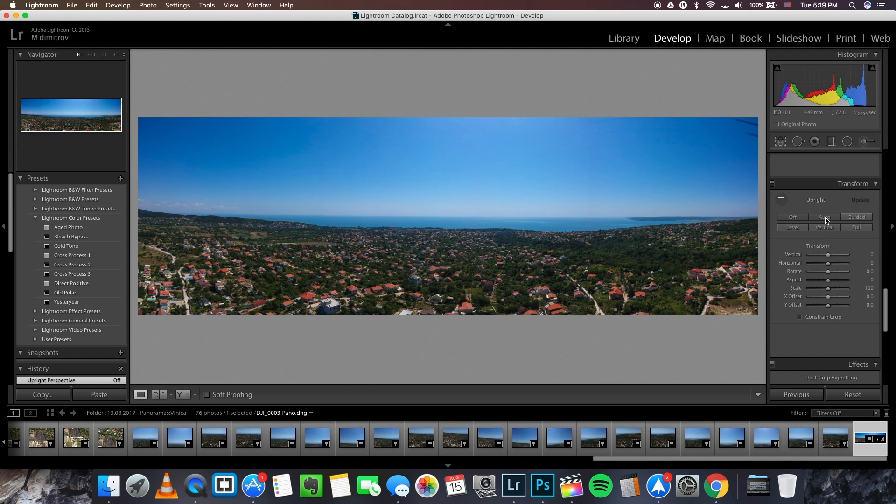
{"action": "left_click", "coordinate": [794, 218]}
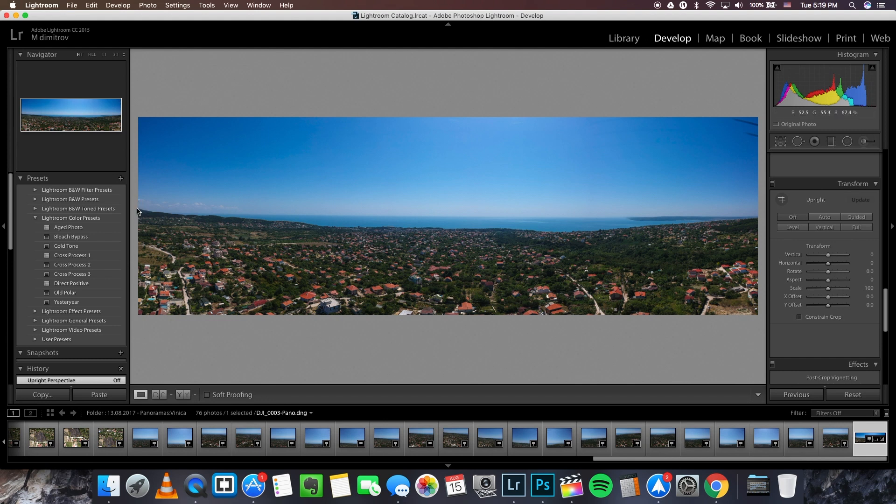
- Apply the Auto Upright perspective correction to the panorama
{"action": "left_click", "coordinate": [824, 218]}
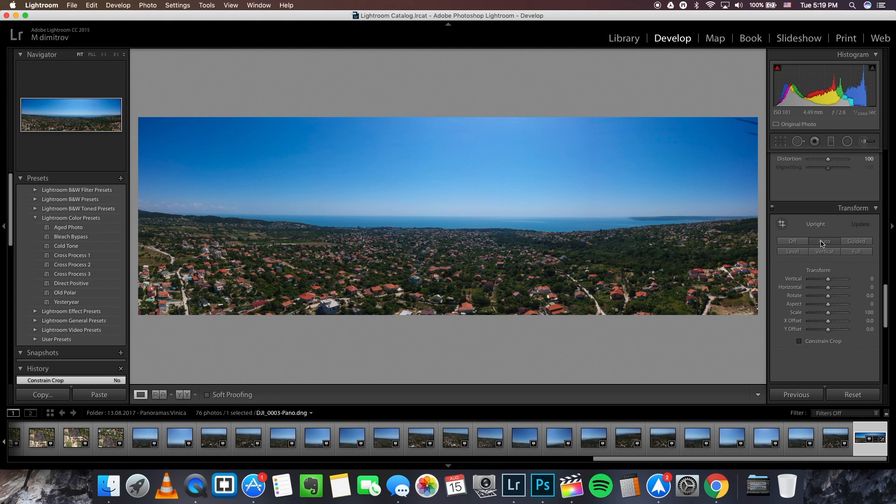
{"action": "left_click", "coordinate": [793, 242]}
{"action": "left_click", "coordinate": [820, 246]}
{"action": "scroll", "coordinate": [812, 232], "scroll_direction": "down", "scroll_amount": 4}
{"action": "scroll", "coordinate": [812, 232], "scroll_direction": "down", "scroll_amount": 10}
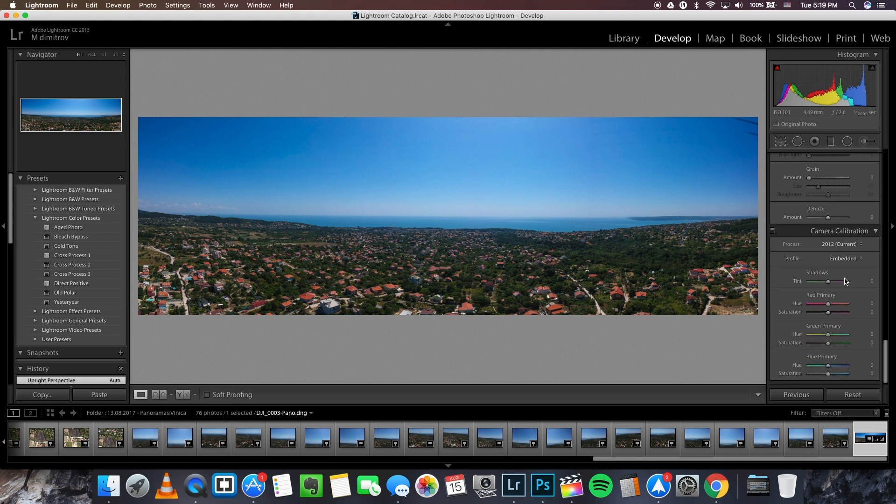
{"action": "scroll", "coordinate": [835, 236], "scroll_direction": "up", "scroll_amount": 10}
{"action": "scroll", "coordinate": [821, 242], "scroll_direction": "up", "scroll_amount": 10}
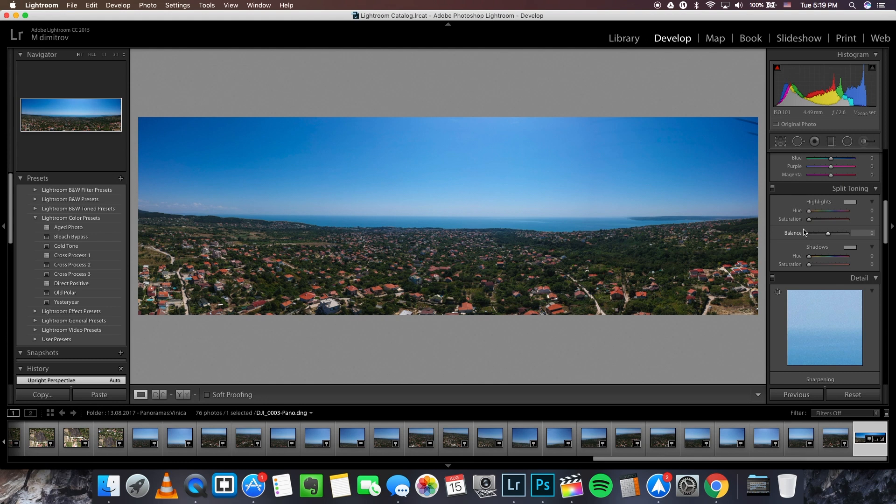
- Export the panorama to the Desktop as a JPEG named DJI_0003-Pano.jpg
{"action": "left_click", "coordinate": [73, 7]}
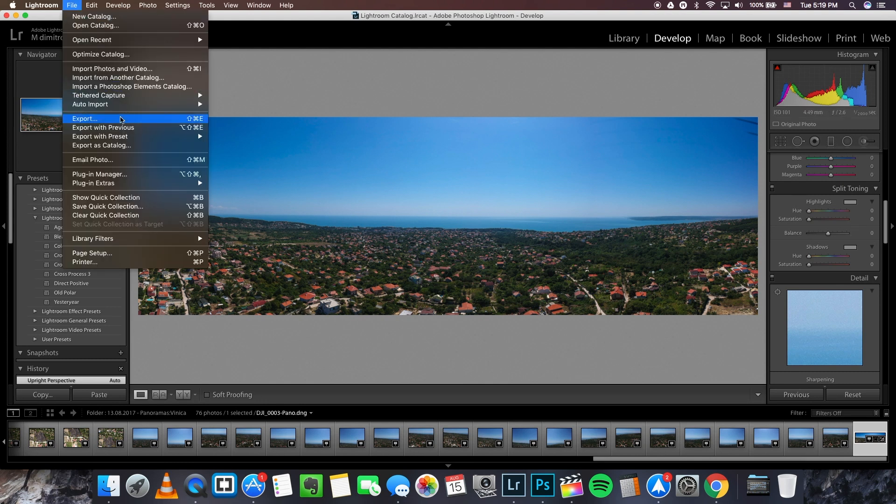
{"action": "left_click", "coordinate": [121, 120]}
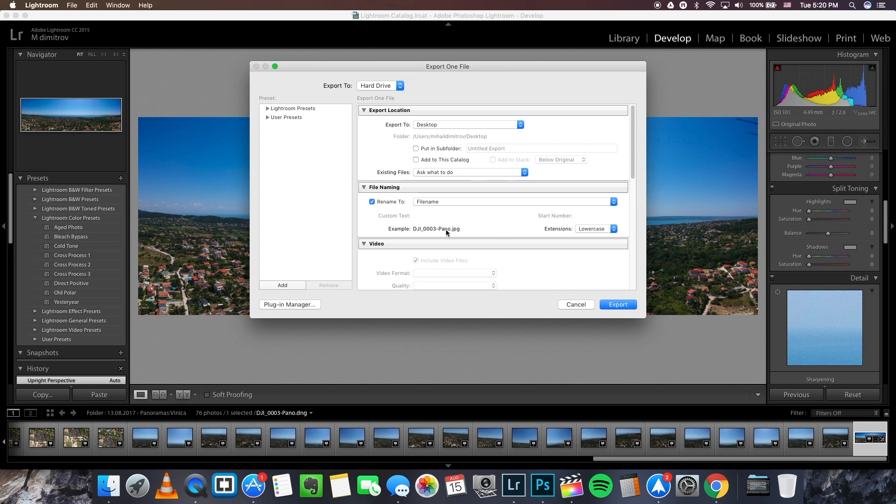
{"action": "left_click", "coordinate": [614, 308]}
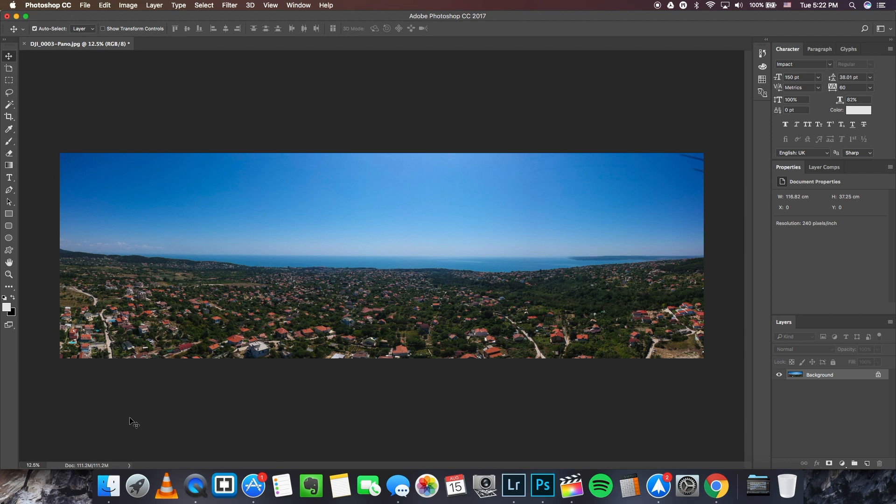
- In Photoshop, duplicate the Background layer of DJI_0003-Pano.jpg and choose the Healing Brush tool
{"action": "key", "text": "super+j"}
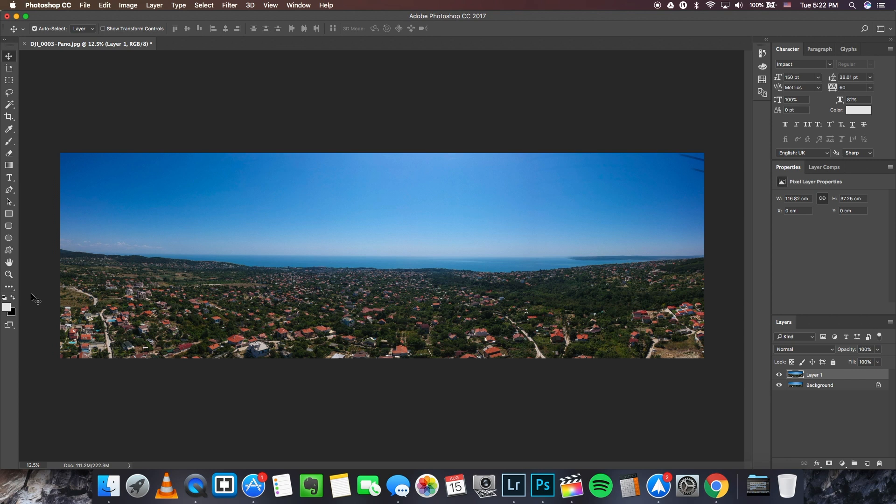
{"action": "left_click", "coordinate": [10, 288]}
{"action": "left_click", "coordinate": [11, 288]}
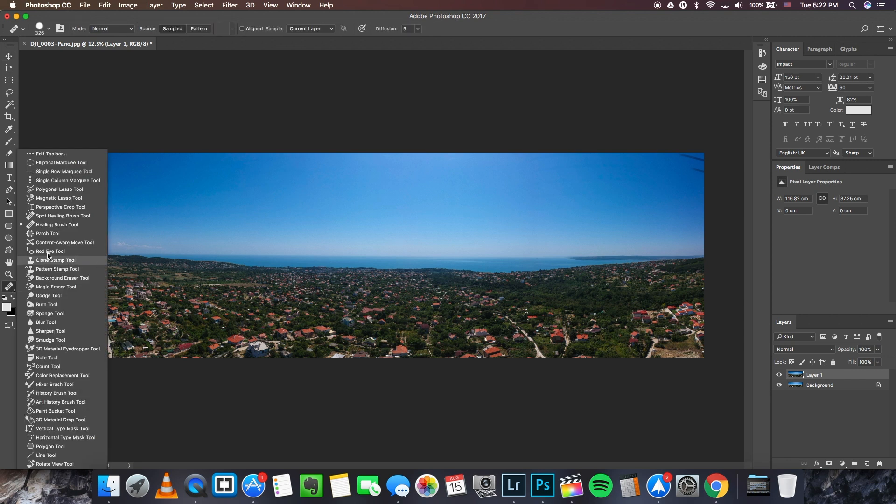
{"action": "left_click", "coordinate": [47, 225]}
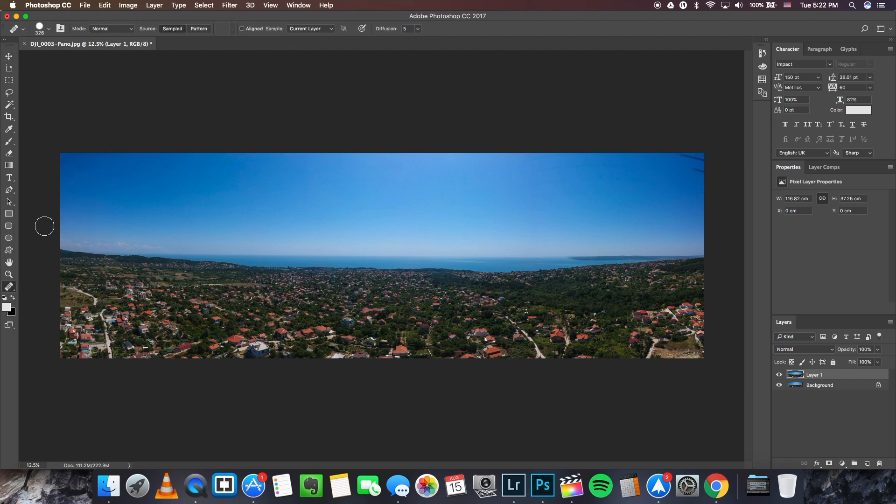
- Set the Healing Brush size to 365 px
{"action": "left_click", "coordinate": [49, 29]}
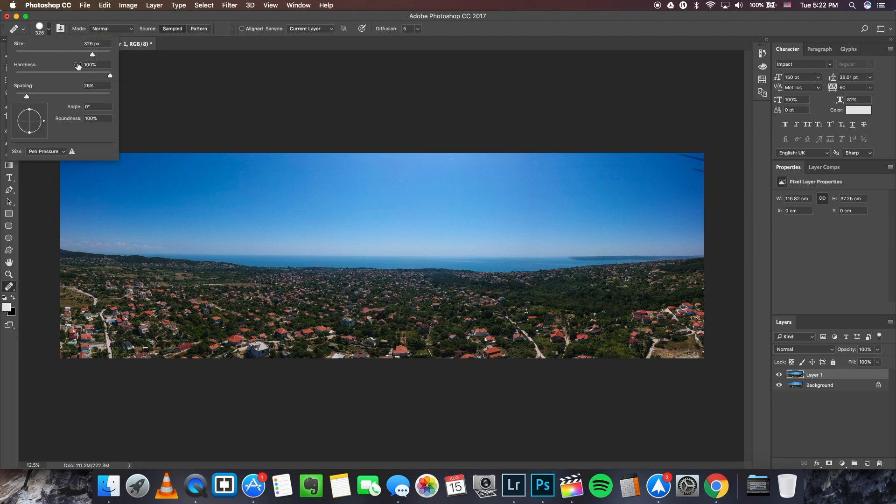
{"action": "left_click_drag", "start_coordinate": [34, 51], "coordinate": [28, 52]}
{"action": "left_click_drag", "start_coordinate": [29, 52], "coordinate": [94, 57]}
{"action": "left_click", "coordinate": [541, 19]}
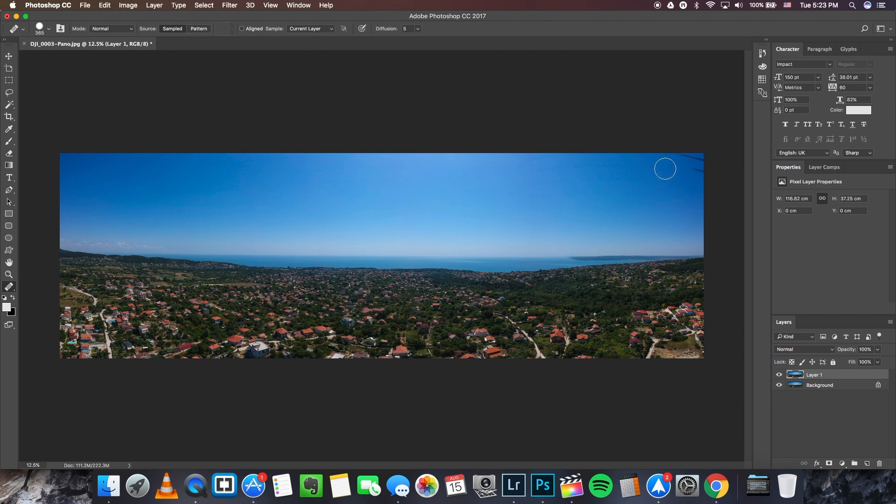
- Heal away the dark streaks in the upper-right corner of the sky, sampling the clean sky beside them
{"action": "key", "text": "alt"}
{"action": "left_click", "coordinate": [665, 168], "text": "alt"}
{"action": "left_click", "coordinate": [700, 162]}
{"action": "left_click", "coordinate": [687, 157]}
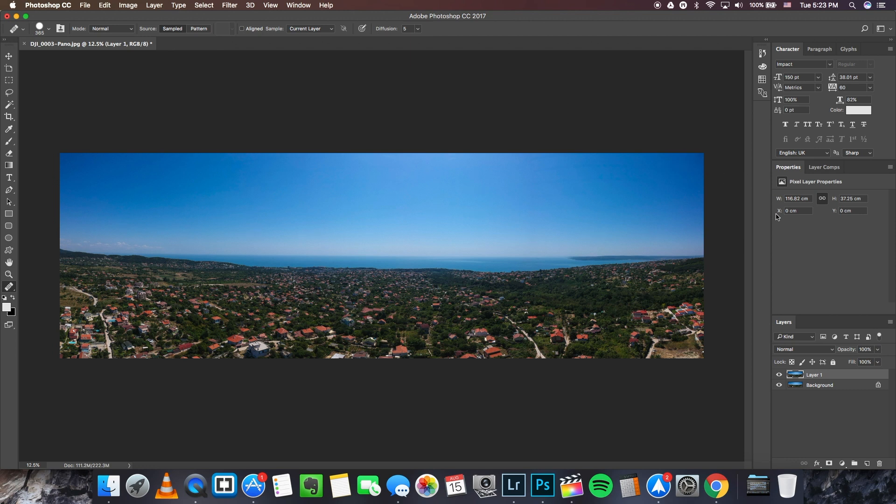